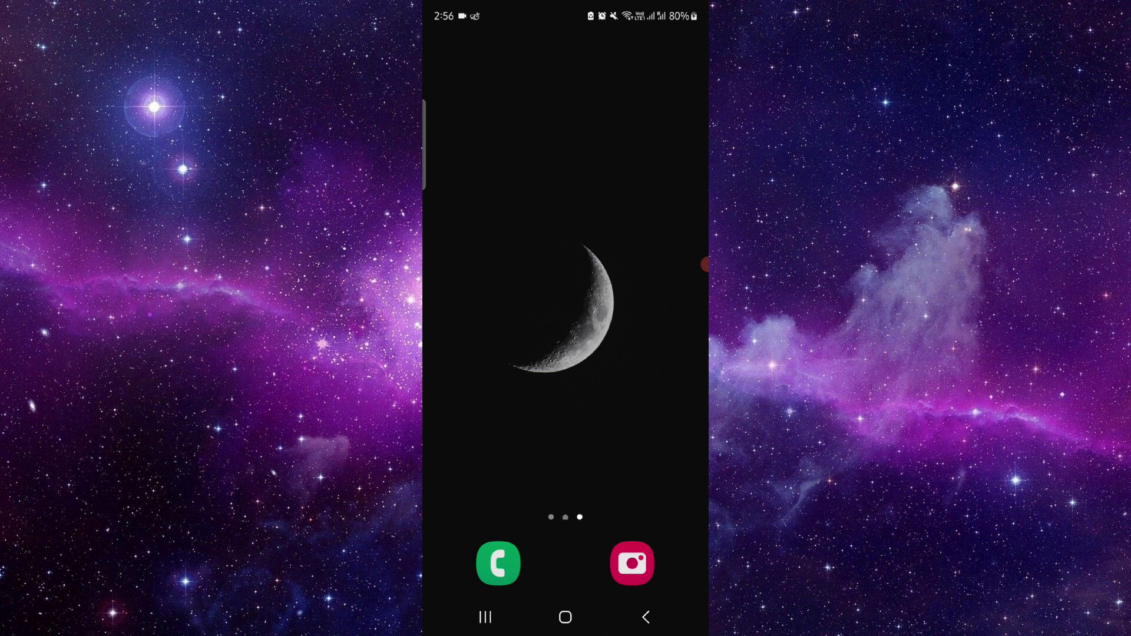
Reopen the credit card limits note from the recent apps list.
click(485, 617)
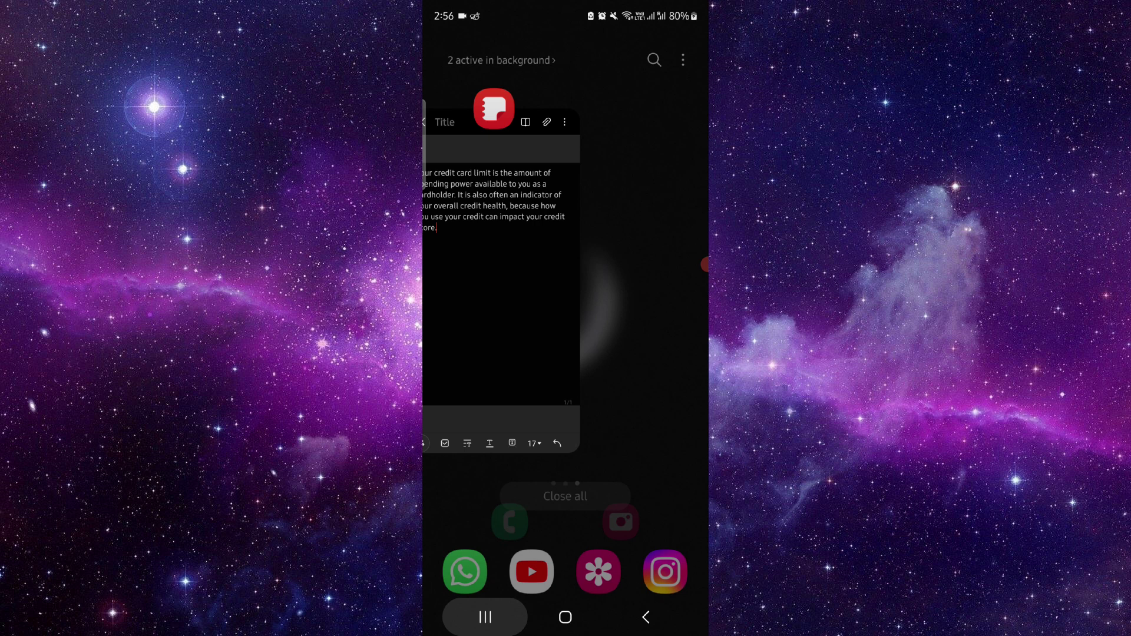
click(566, 301)
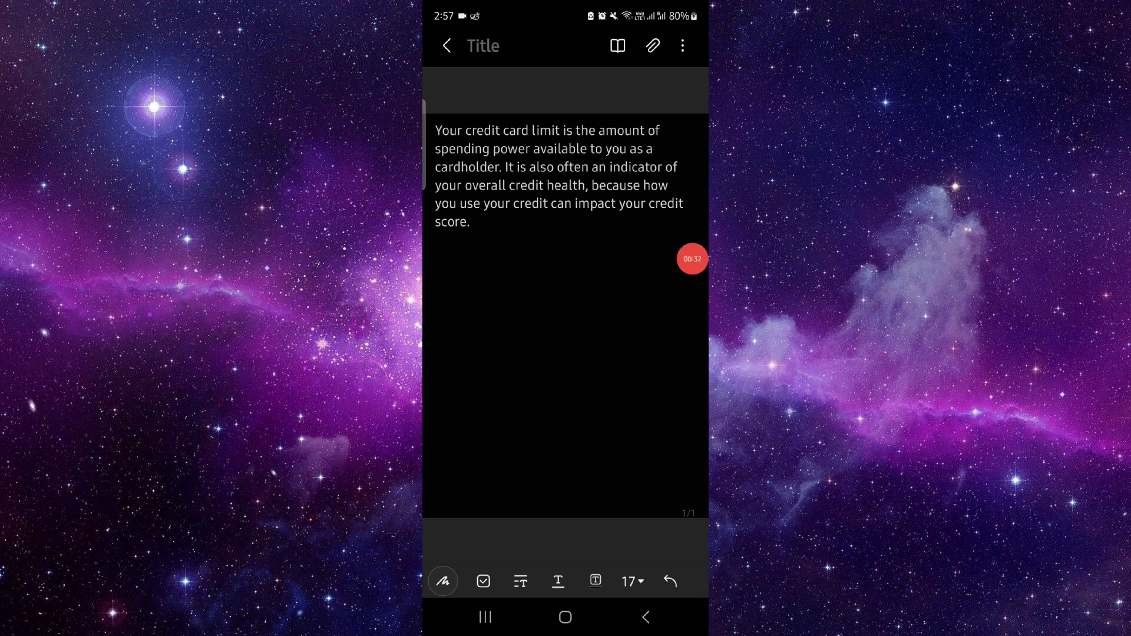
Leave the credit-limit note and go to the Android home screen.
click(566, 617)
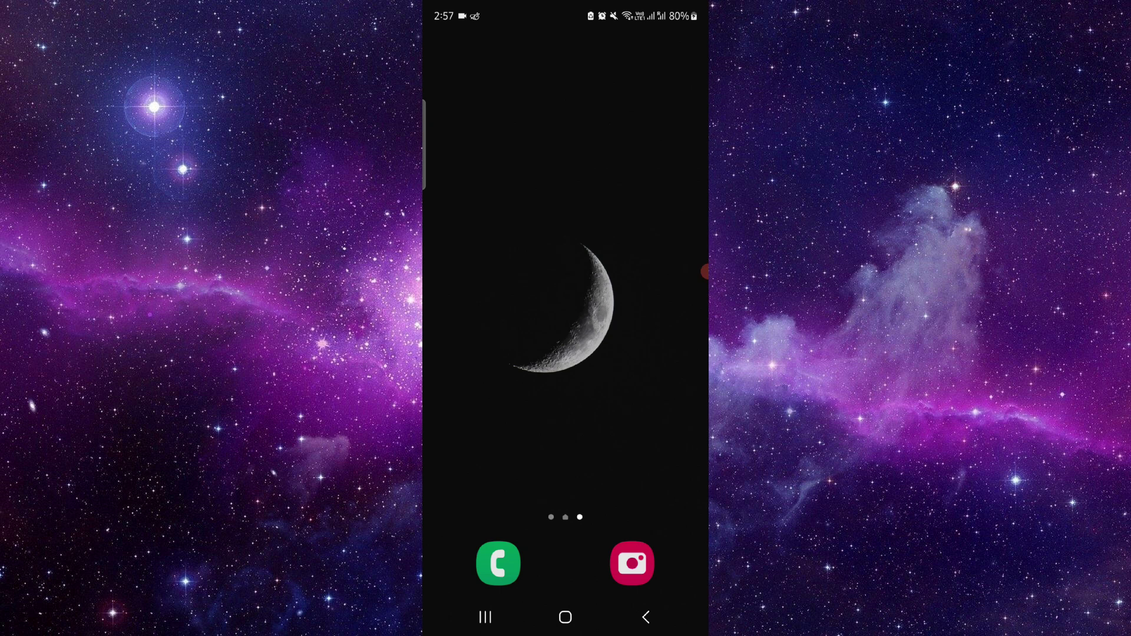
Swipe from the third home page to the first page with the weather widget.
drag(477, 398, 672, 398)
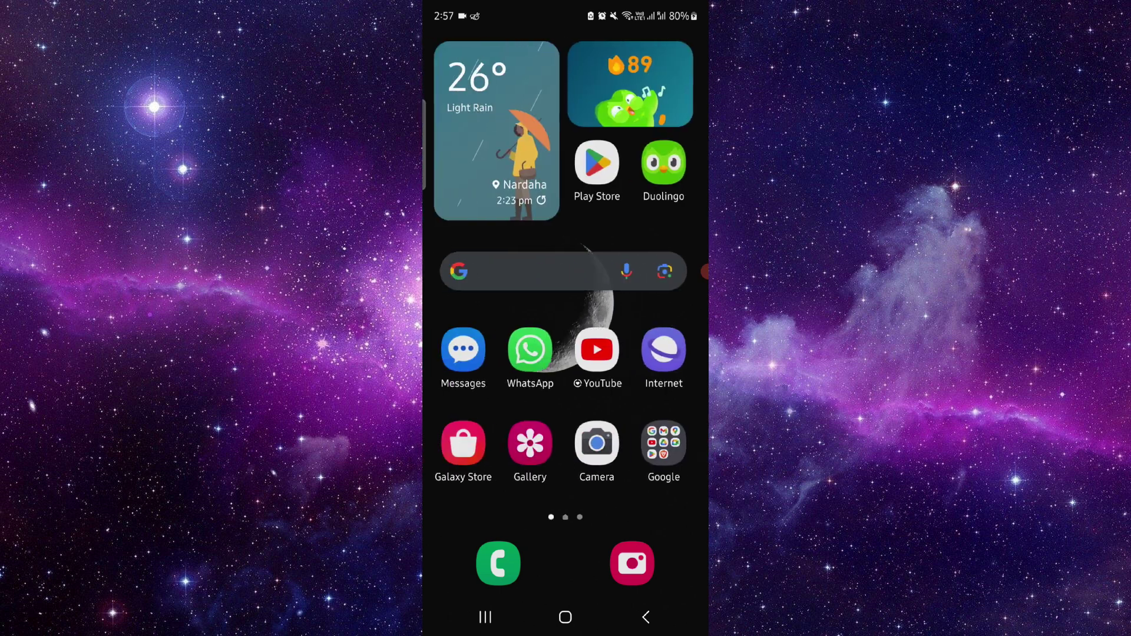